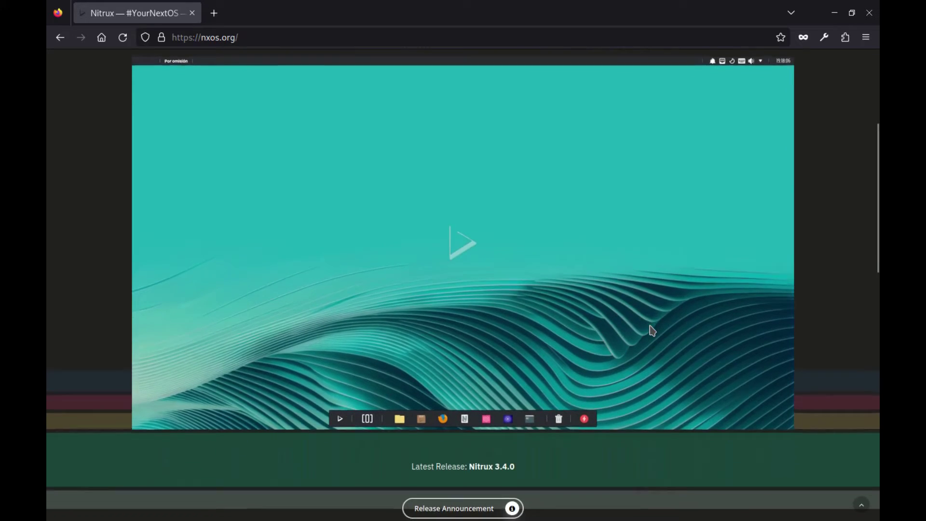
scroll(649, 331, "down", 5)
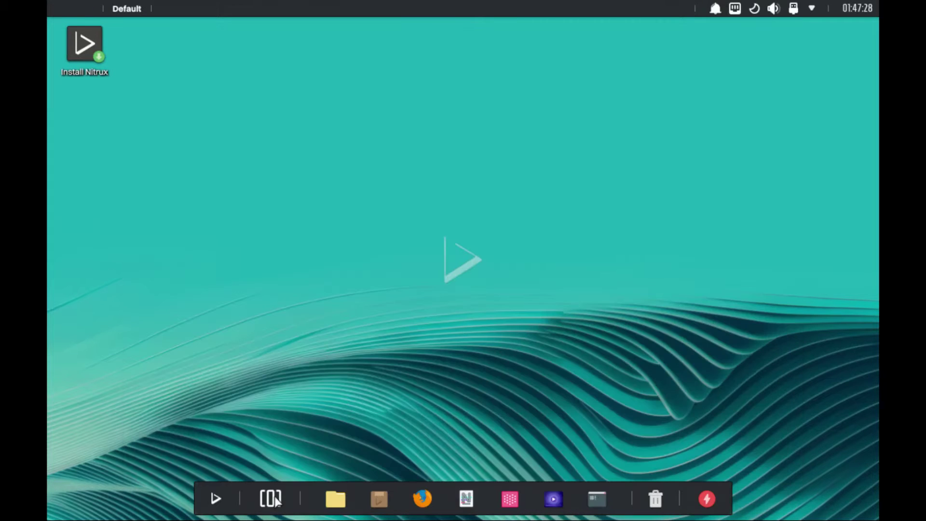
View the virtual desktops overview and widen the Index home-folder window to reveal its path bar
left_click(274, 500)
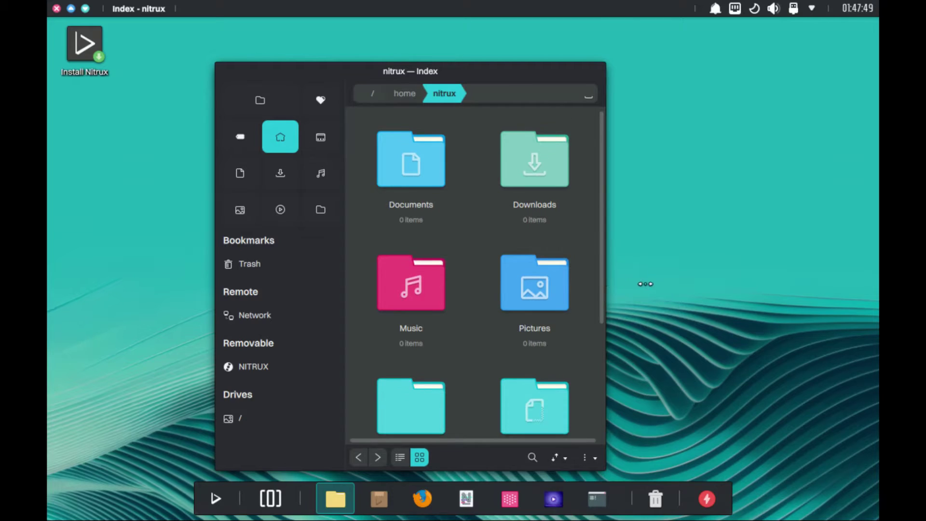
left_click_drag(606, 283, 651, 284)
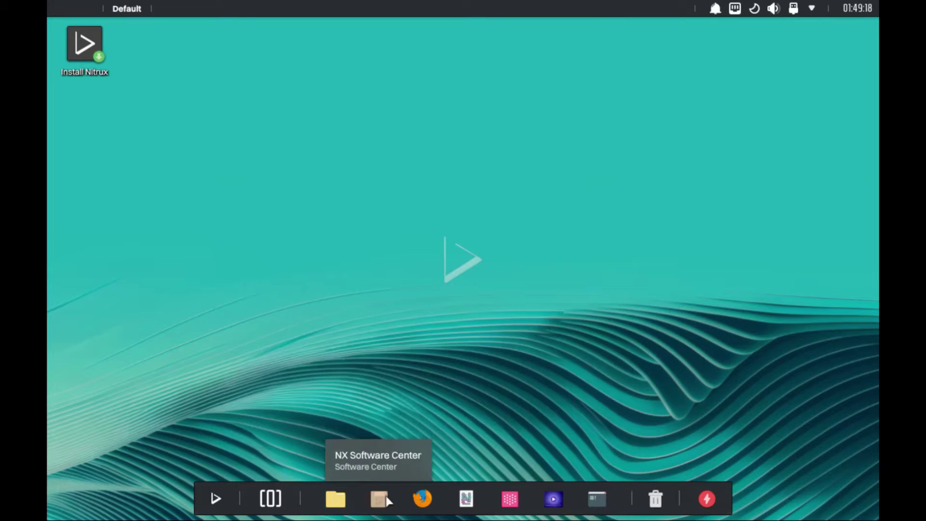
Launch NX Software Center and show its About dialog with version 1.1.1 Stable
left_click(379, 499)
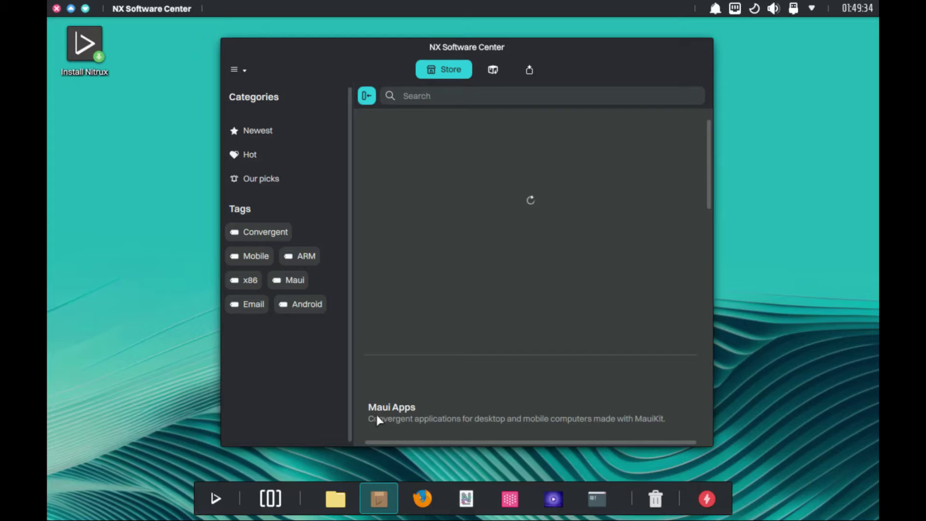
left_click(238, 70)
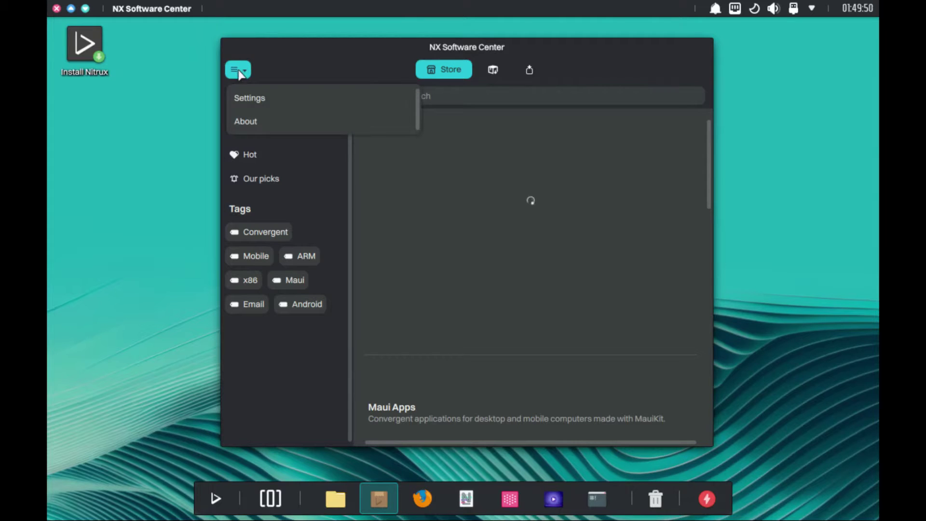
left_click(244, 120)
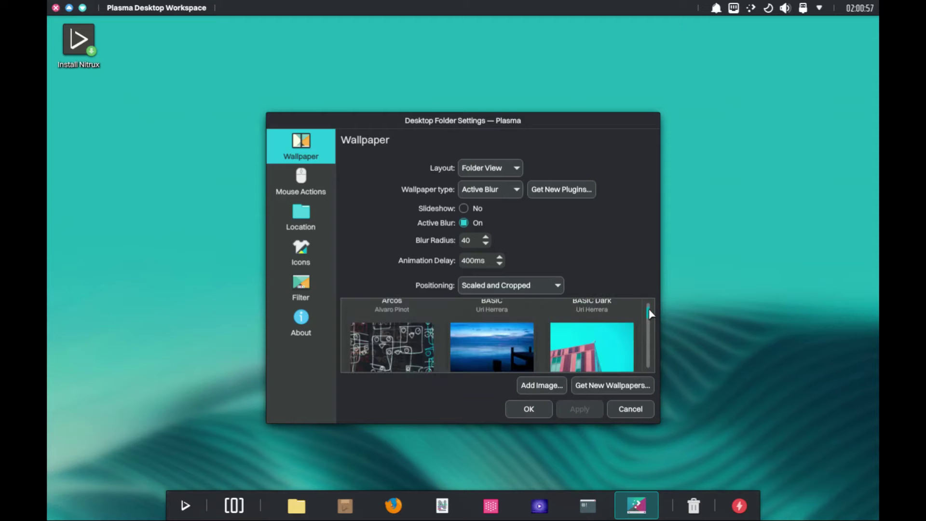
scroll(649, 312, "down", 2)
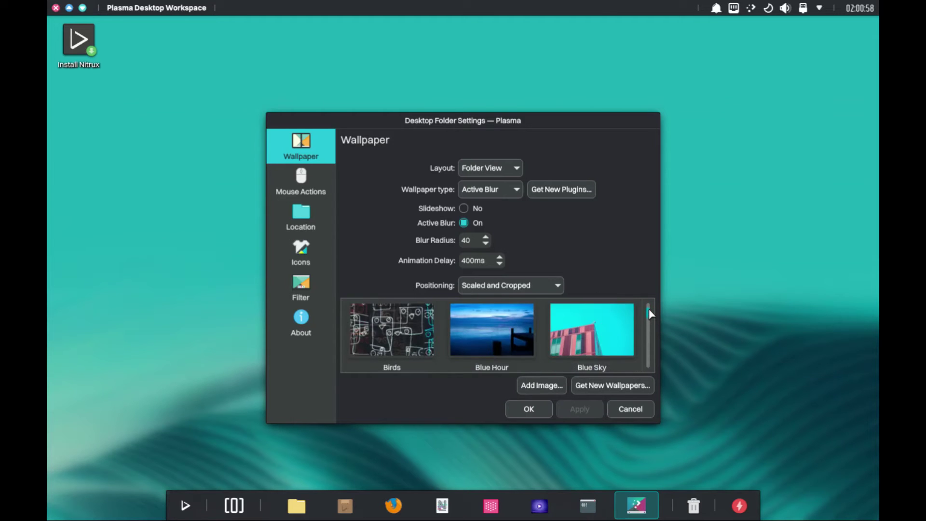
scroll(650, 310, "up", 3)
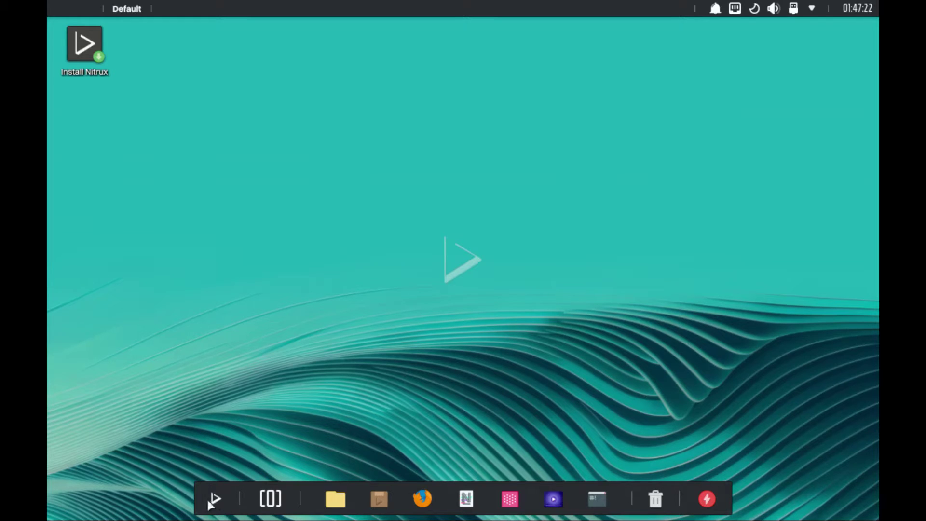
Browse the Development, Graphics and System folders in the app launcher
left_click(212, 499)
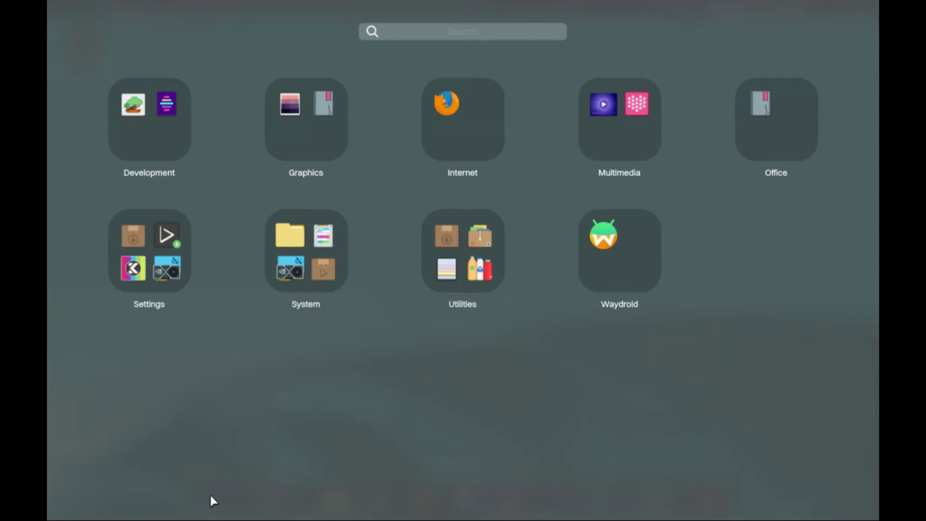
left_click(138, 145)
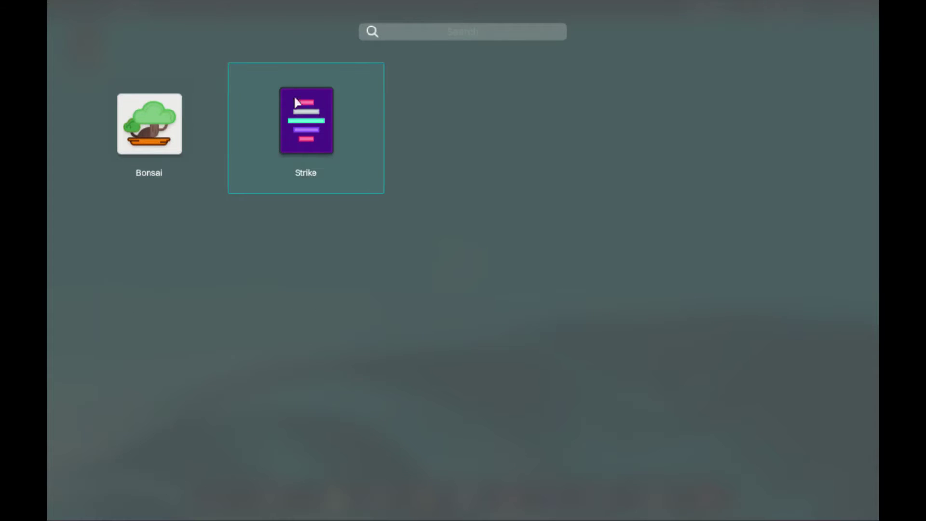
key("Escape")
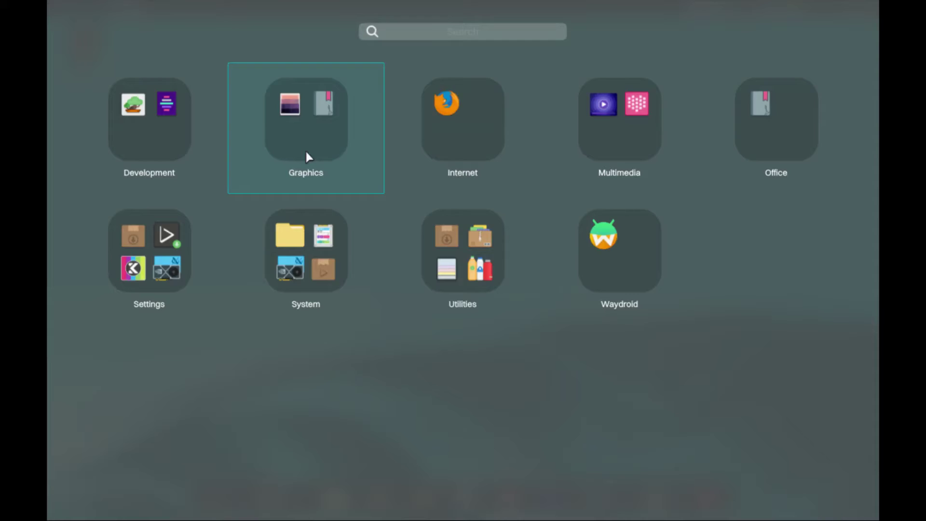
left_click(305, 152)
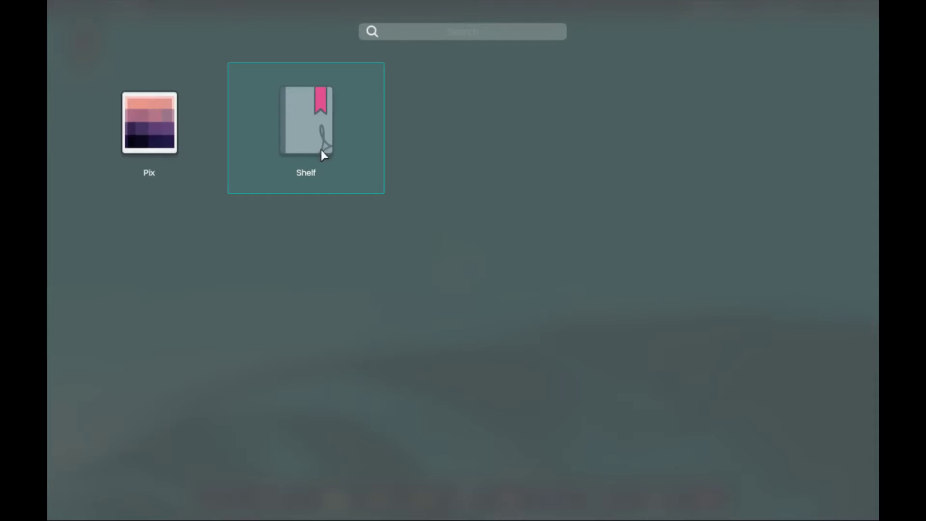
left_click(445, 158)
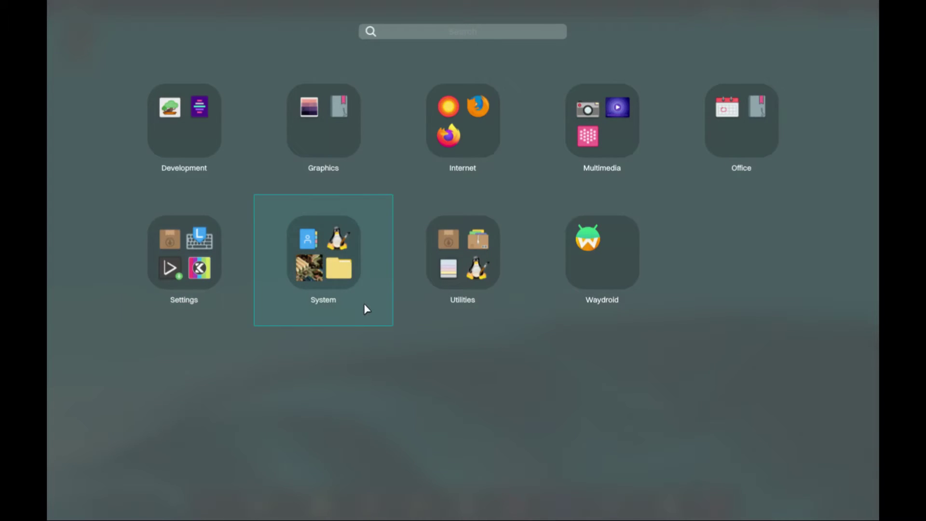
left_click(364, 307)
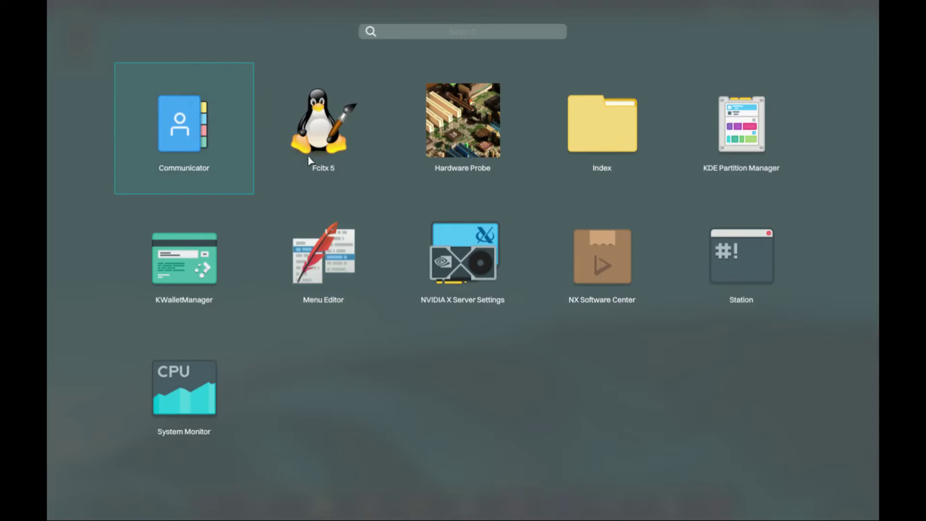
key("Escape")
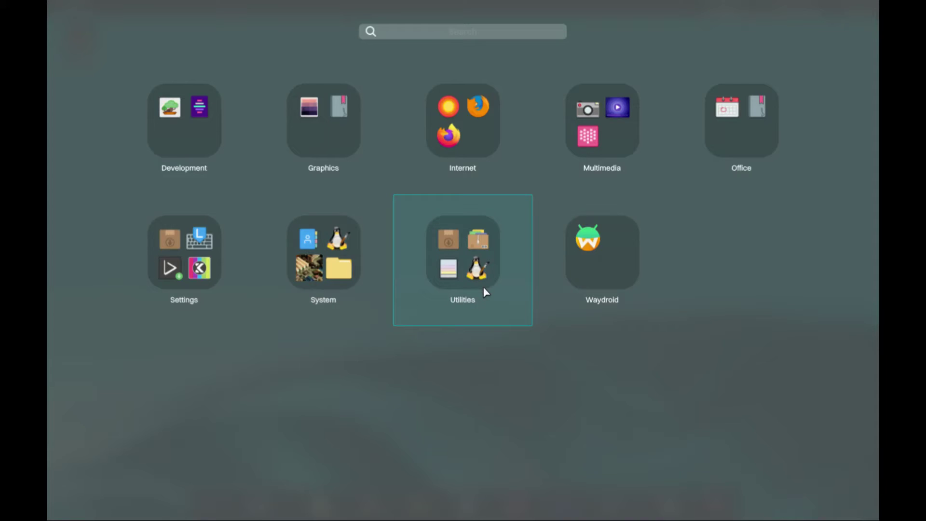
Launch Waydroid, dismiss its Initialize Waydroid dialog, and bring up the desktop context menu
left_click(620, 285)
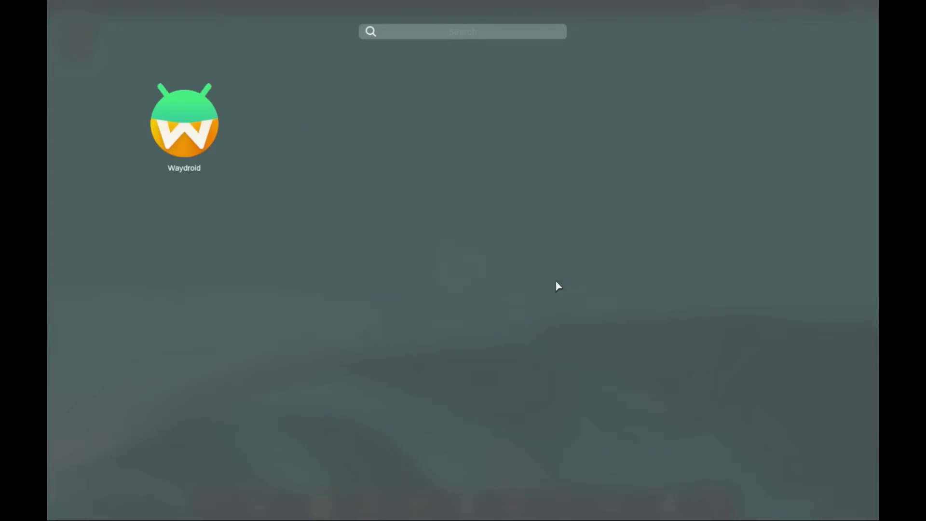
left_click(188, 149)
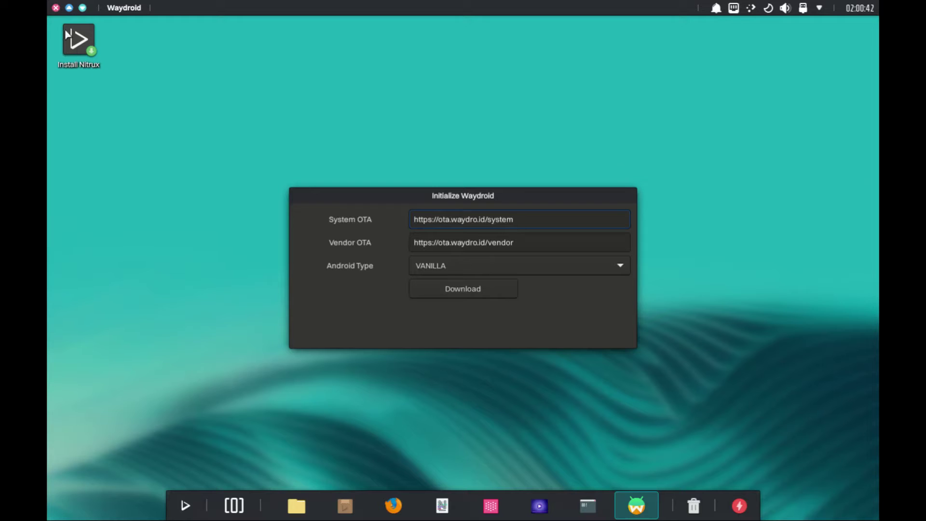
left_click(55, 8)
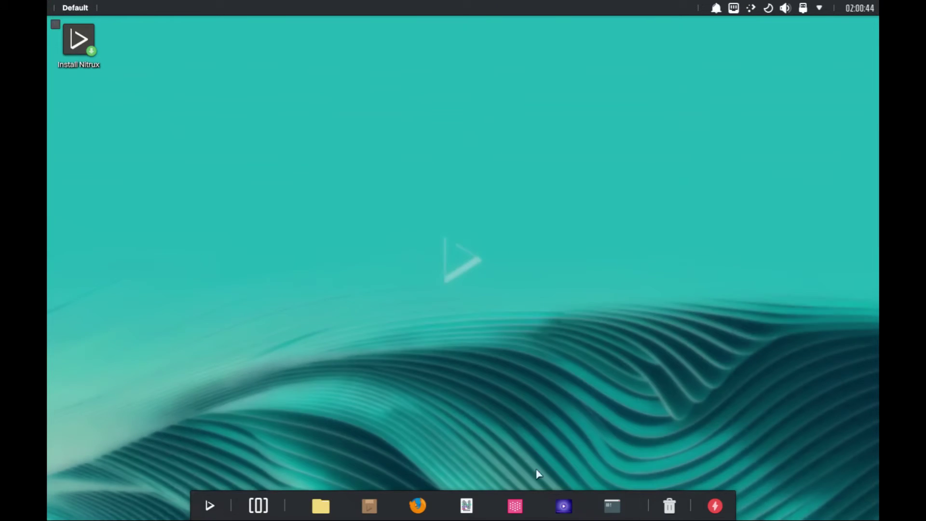
right_click(393, 228)
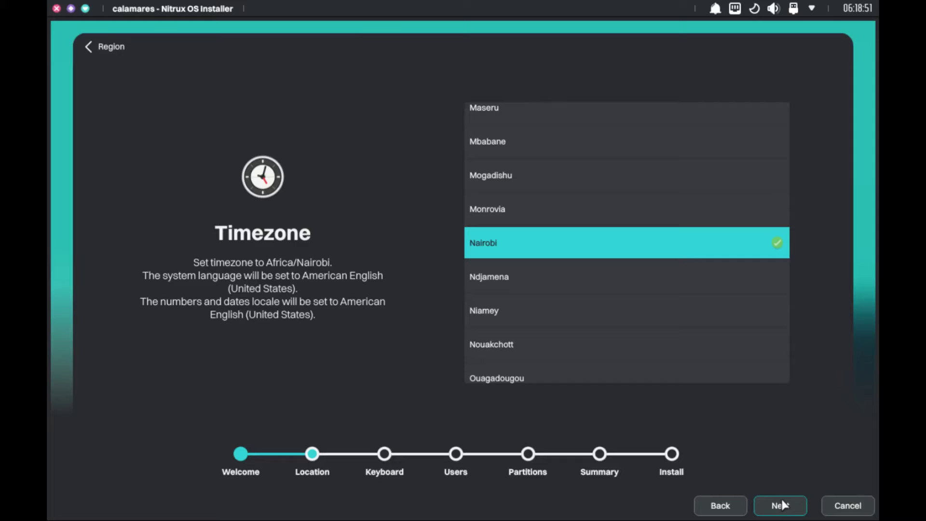
Advance past timezone, keyboard and users, and set partitioning to erase the whole disk
left_click(782, 506)
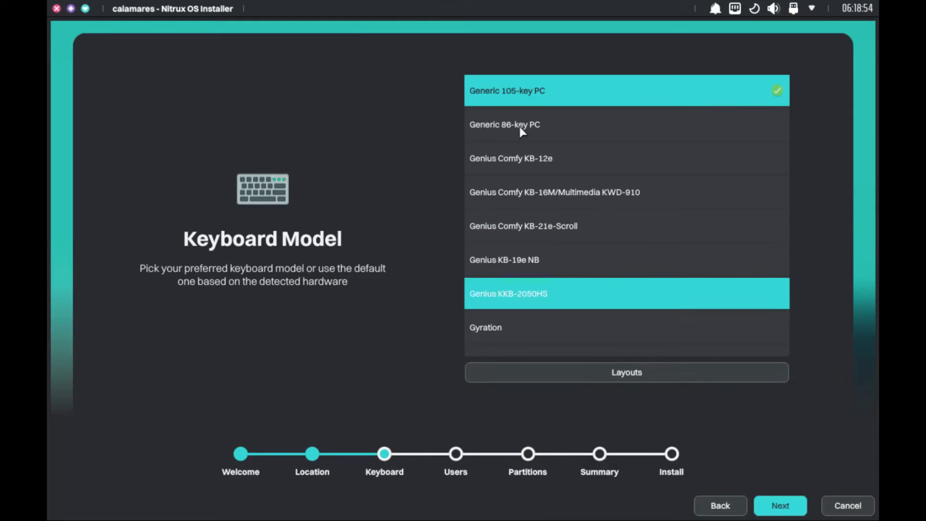
left_click(781, 506)
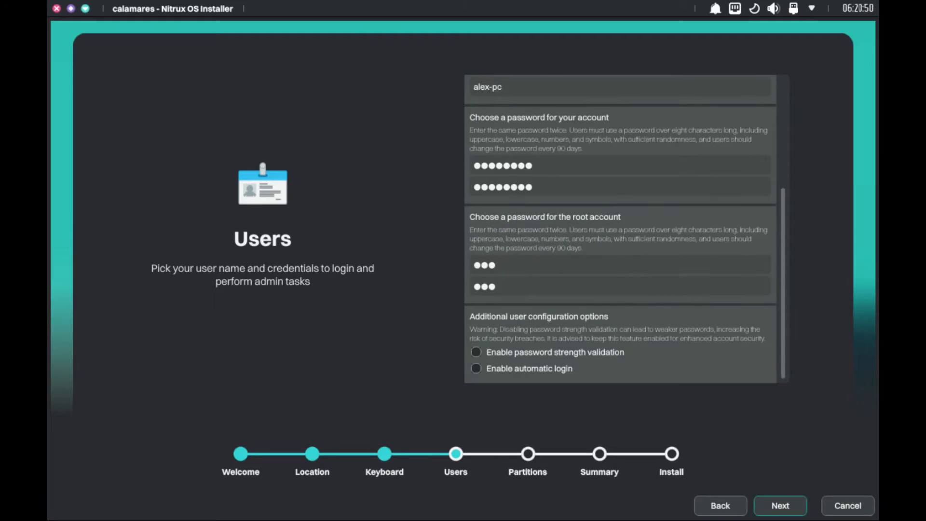
left_click(780, 507)
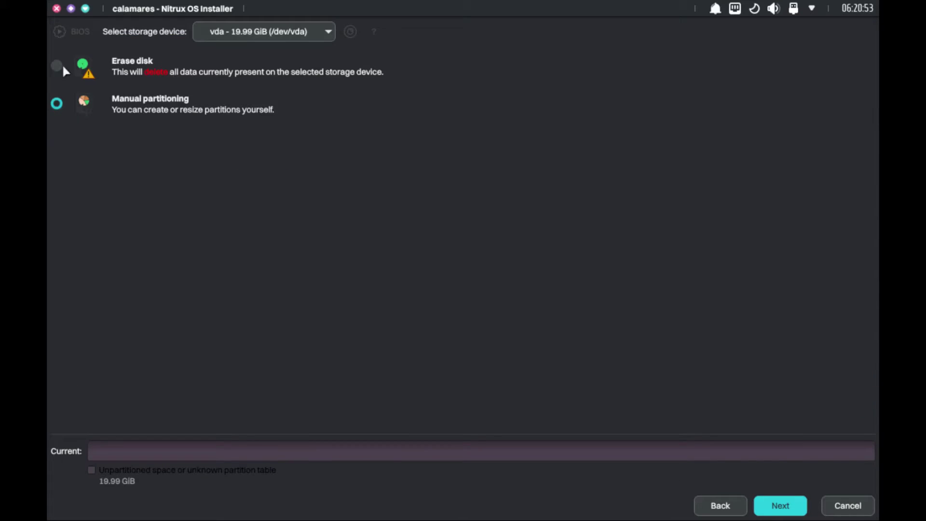
left_click(57, 67)
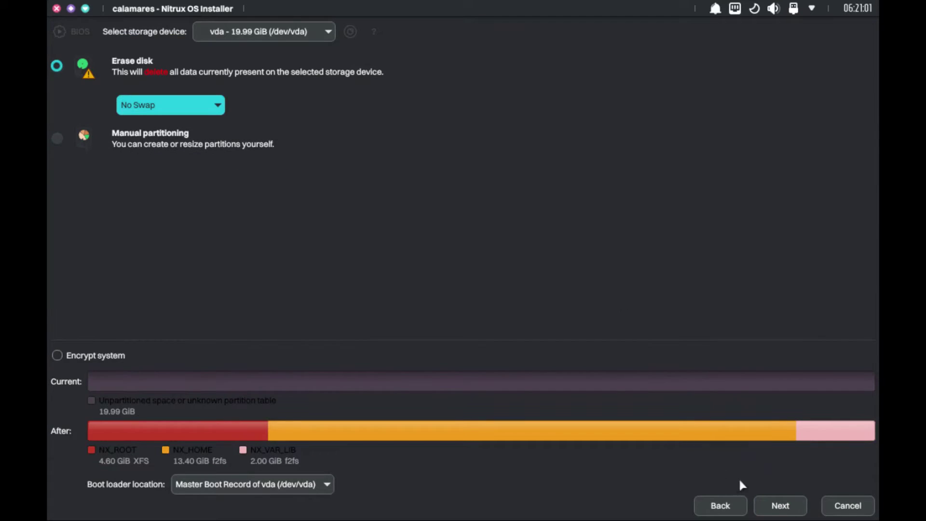
left_click(792, 504)
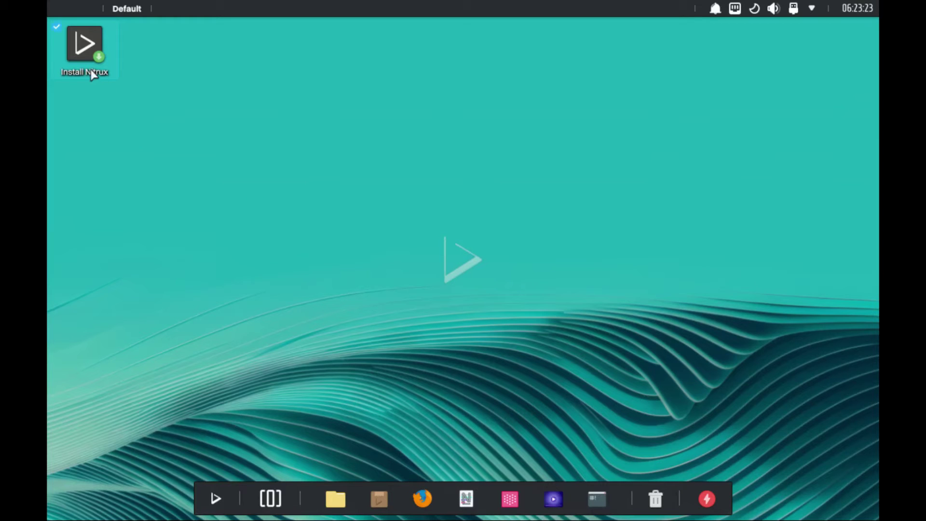
Relaunch the Nitrux installer from the Install Nitrux desktop icon
double_click(90, 70)
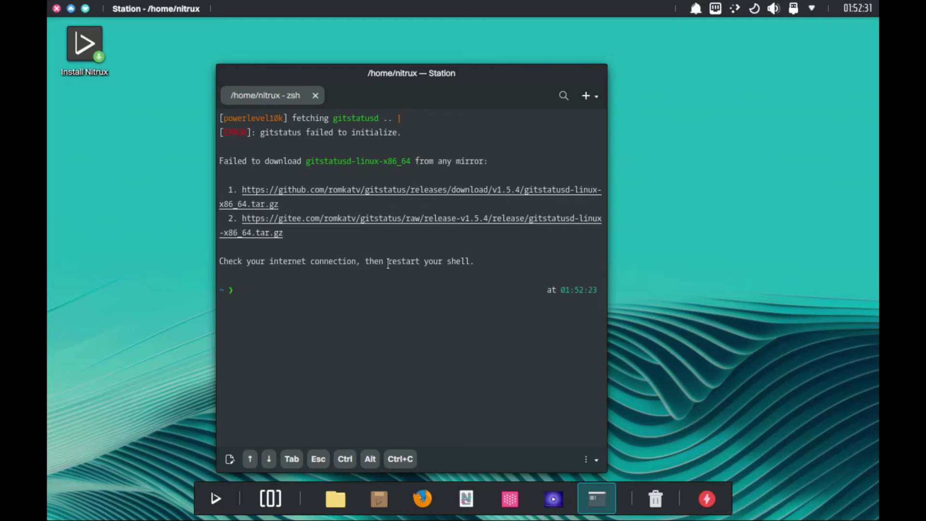
type("neof")
type("etch")
Run the tab-completed neofetch command in Station
key("Return")
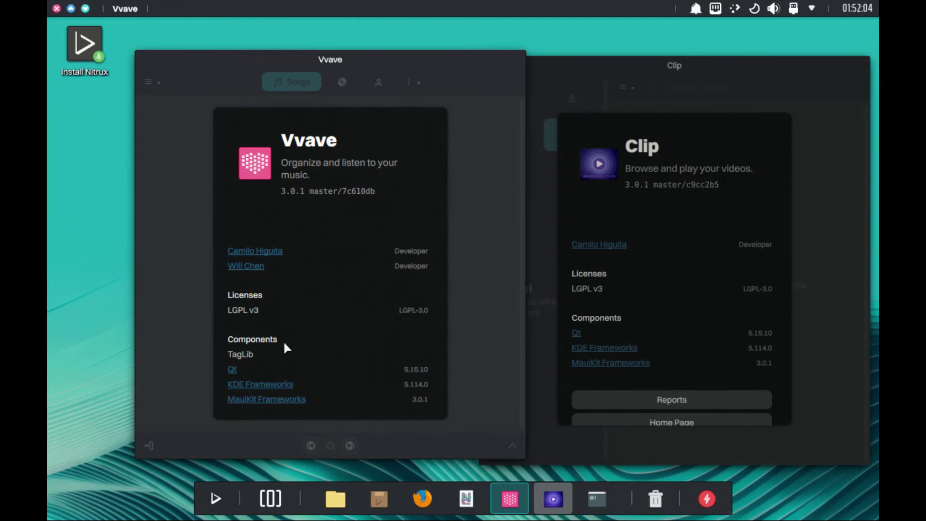
scroll(340, 275, "down", 2)
scroll(362, 226, "up", 2)
scroll(362, 228, "down", 2)
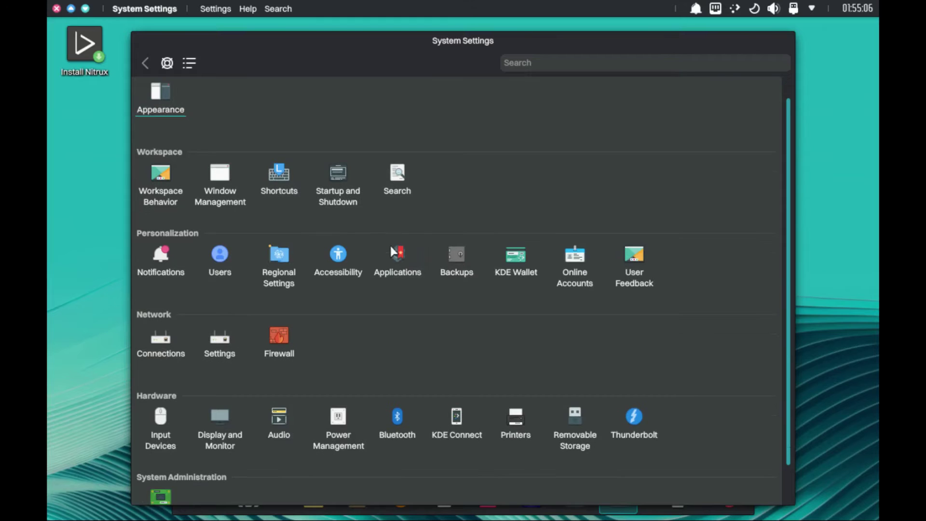
scroll(311, 228, "down", 1)
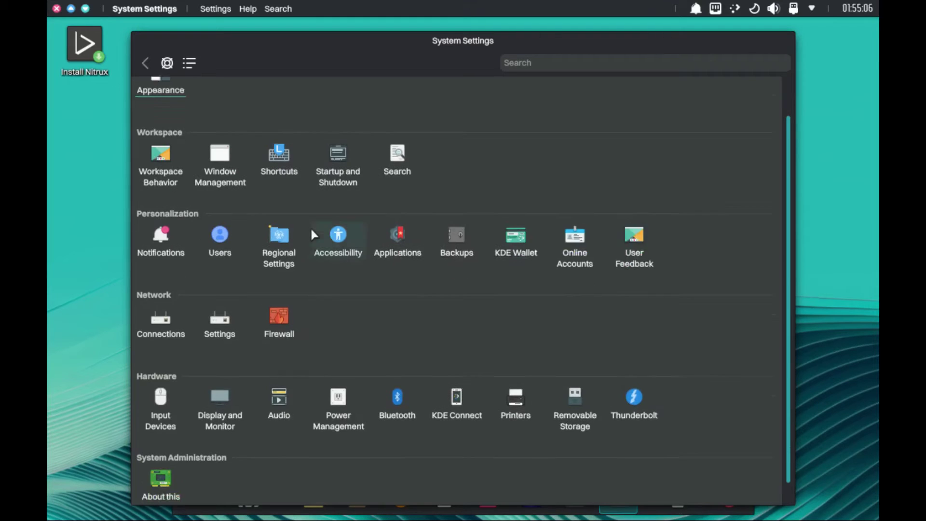
scroll(311, 230, "down", 1)
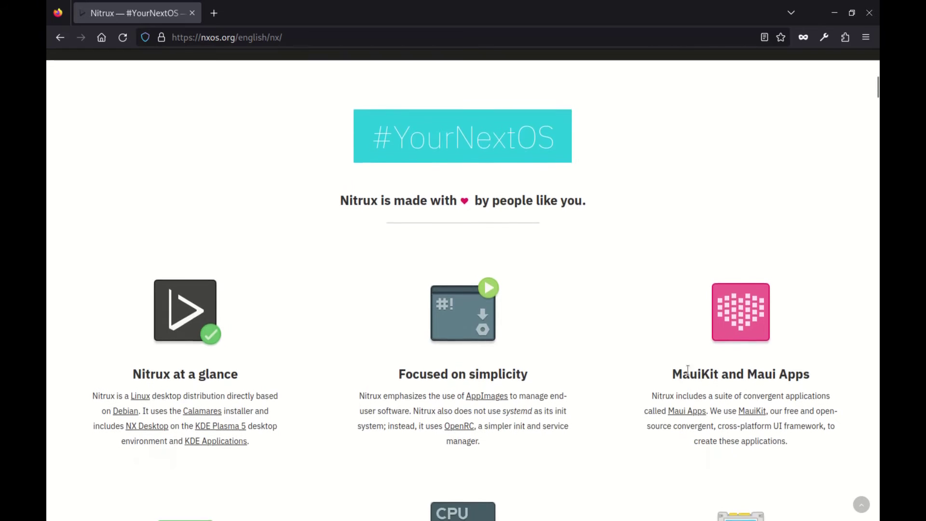
Select, then deselect, the MauiKit and updated-software paragraphs on nxos.org
left_click_drag(673, 368, 821, 420)
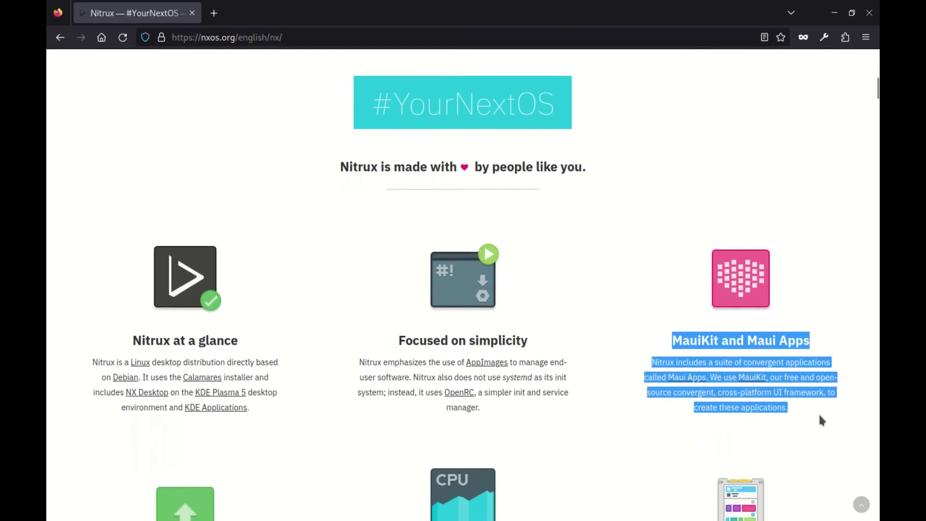
left_click(825, 419)
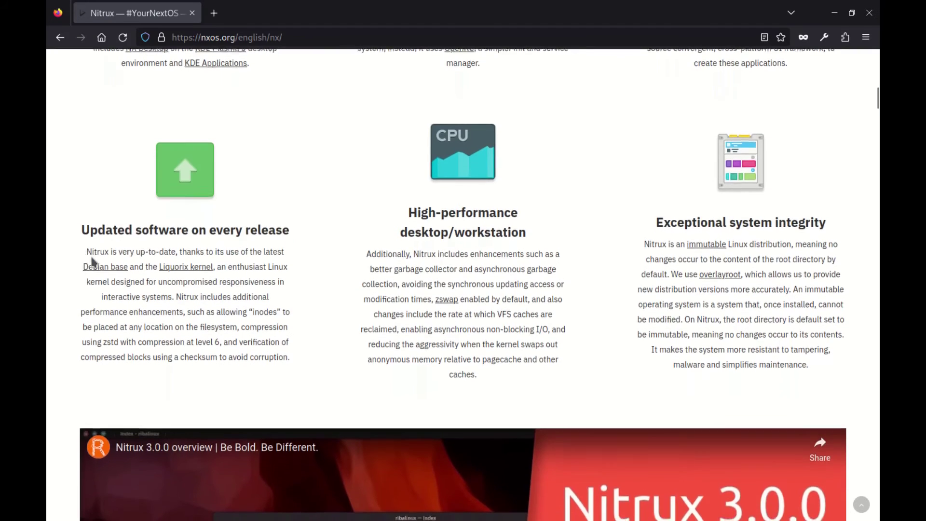
left_click_drag(186, 273, 302, 248)
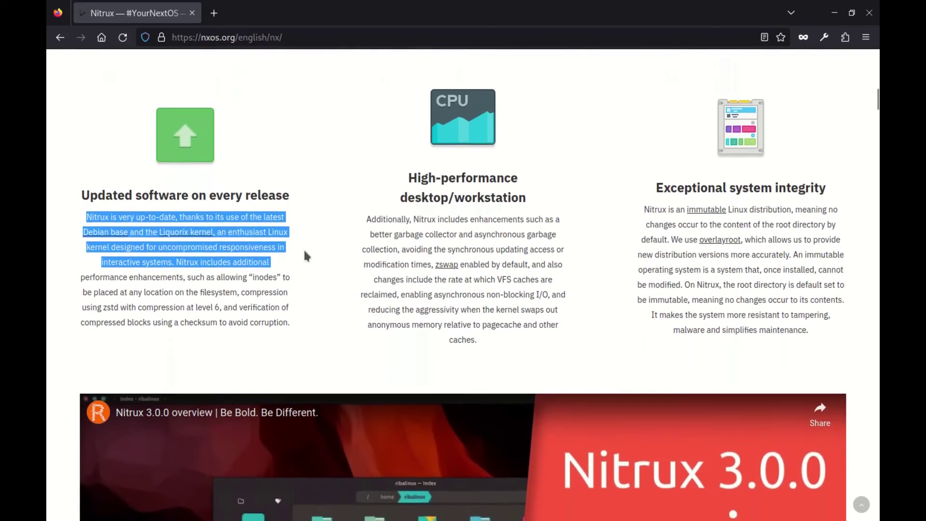
left_click(284, 248)
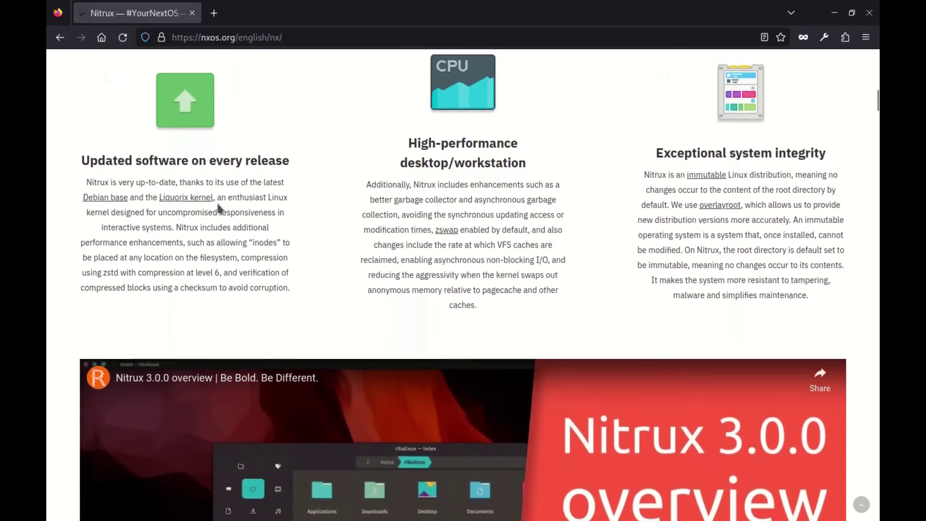
scroll(646, 391, "up", 3)
Select and clear the system integrity paragraph, then move the clock widget lower
mouse_move(642, 378)
left_mouse_down()
mouse_move(727, 393)
mouse_move(640, 387)
left_mouse_up()
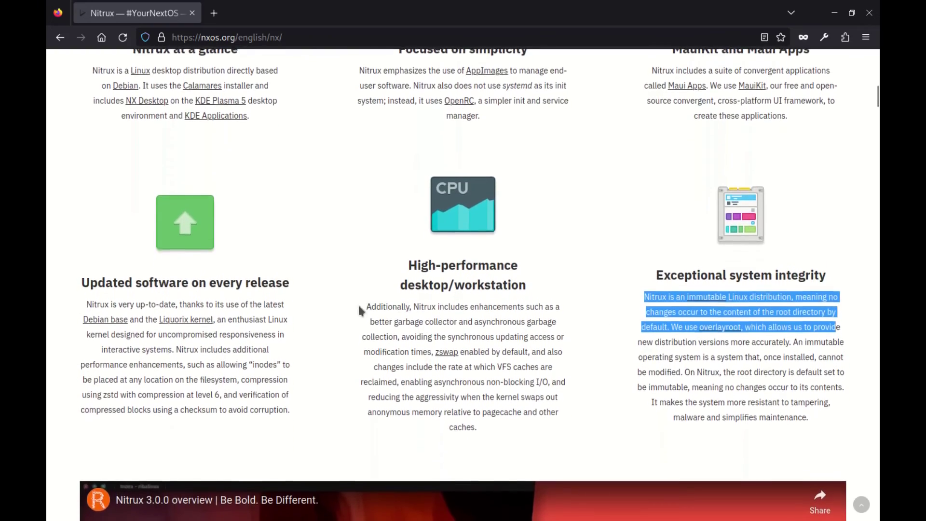
left_click(364, 306)
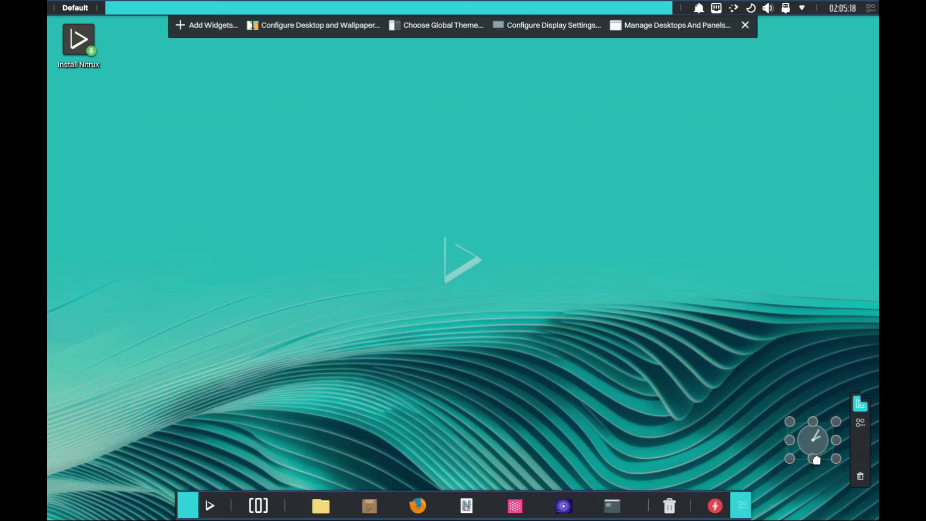
left_click_drag(817, 460, 812, 500)
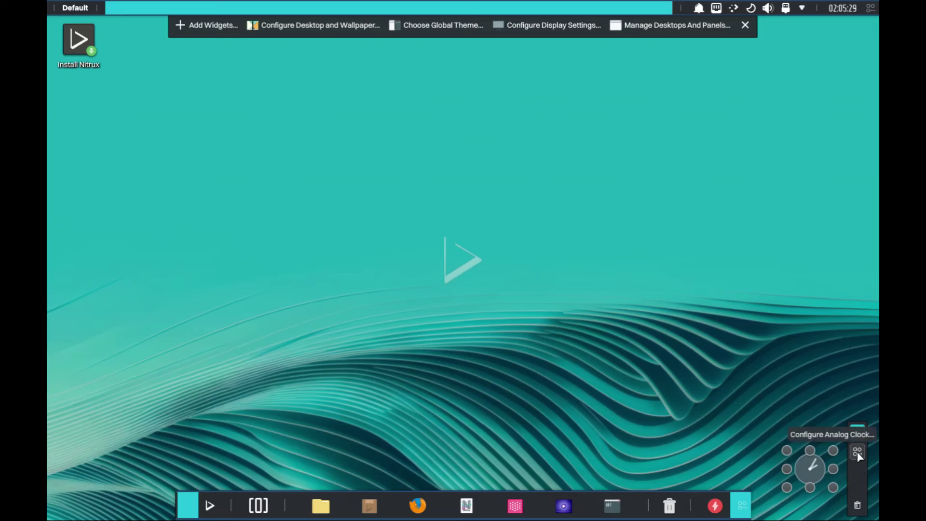
Open the analog clock widget's settings on its Appearance page
left_click(858, 452)
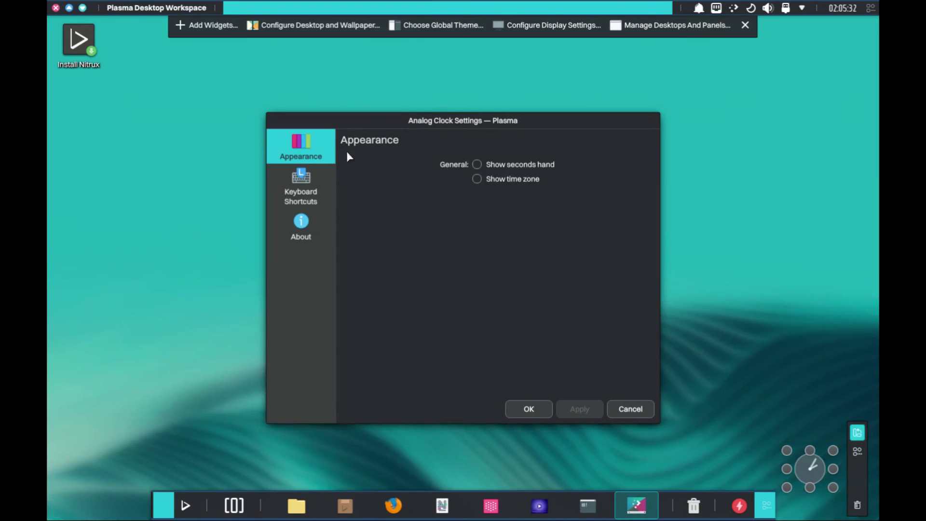